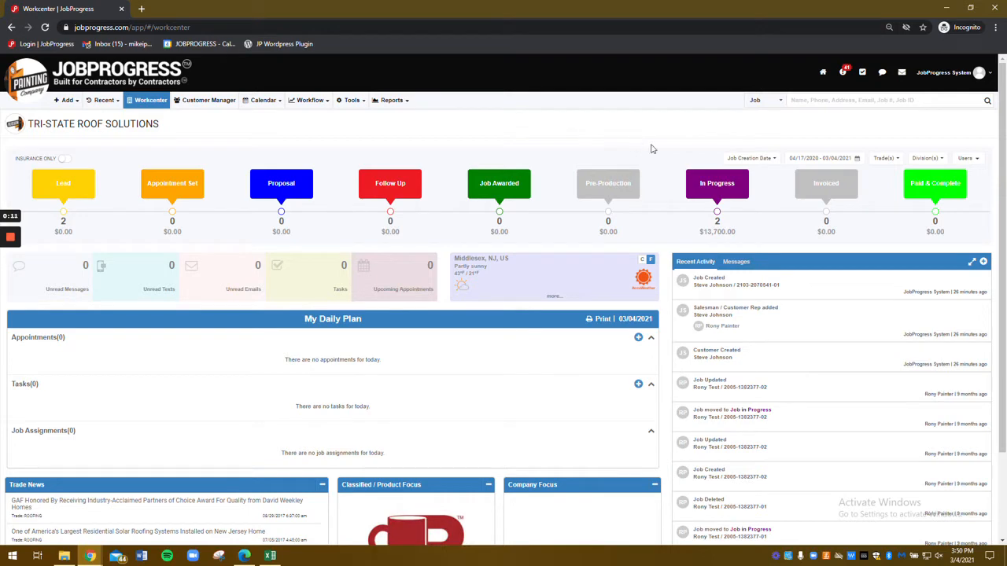
Step: Open Settings from the profile avatar menu to view the Tri-State Roof Solutions company profile
click(989, 72)
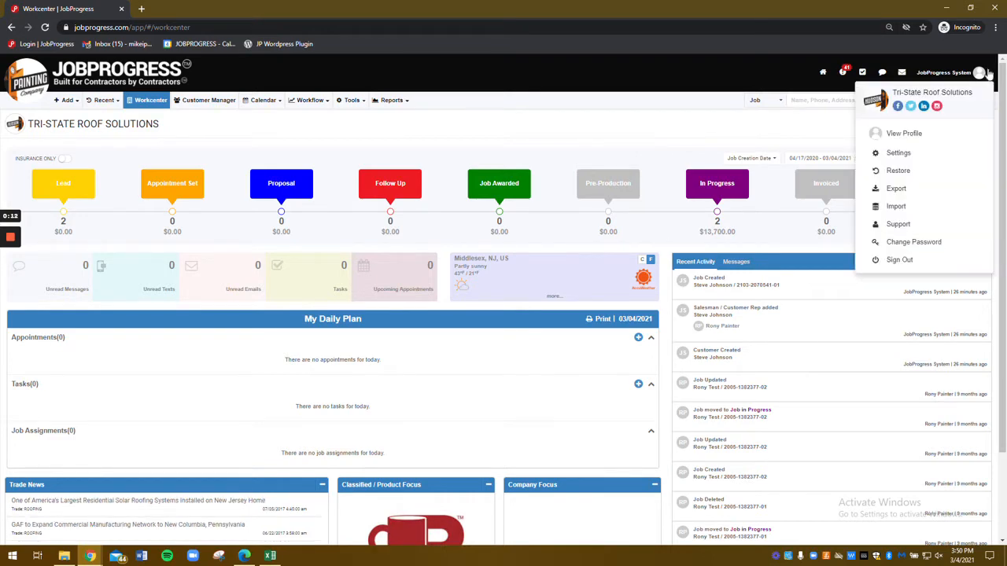
click(895, 156)
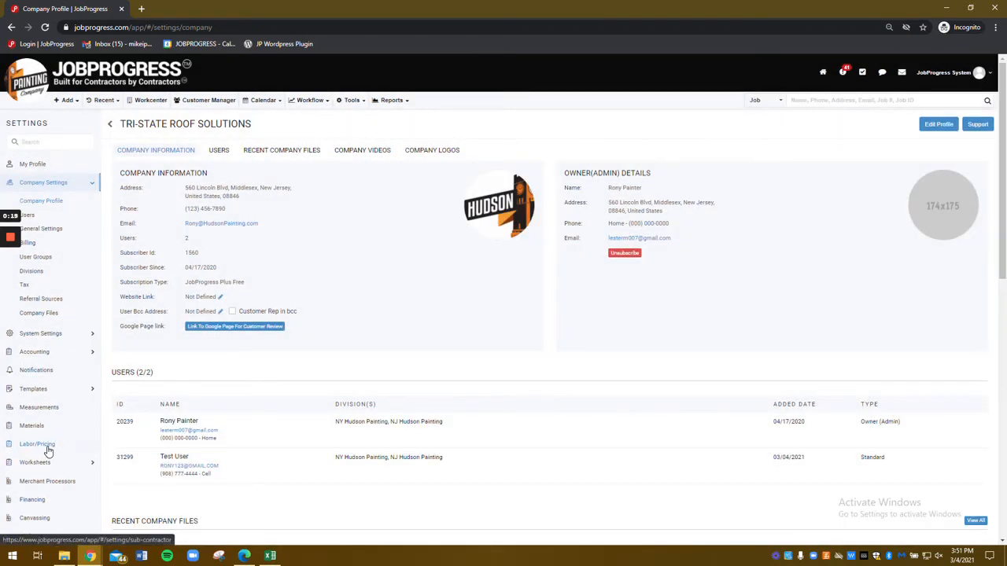
Step: Under Labor/Pricing, add a sub contractor by entering their e-mail address and continuing to the form
click(37, 446)
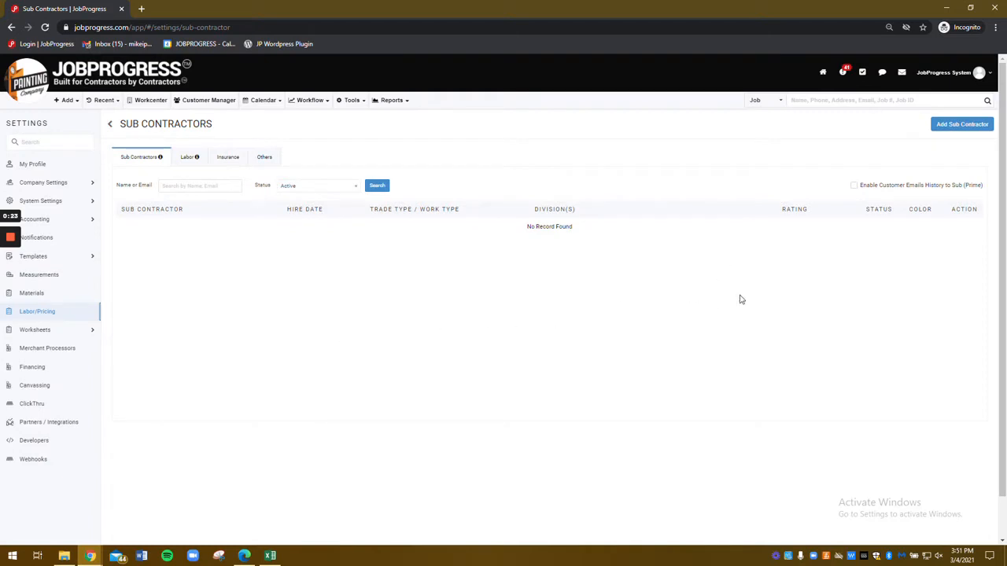
click(966, 126)
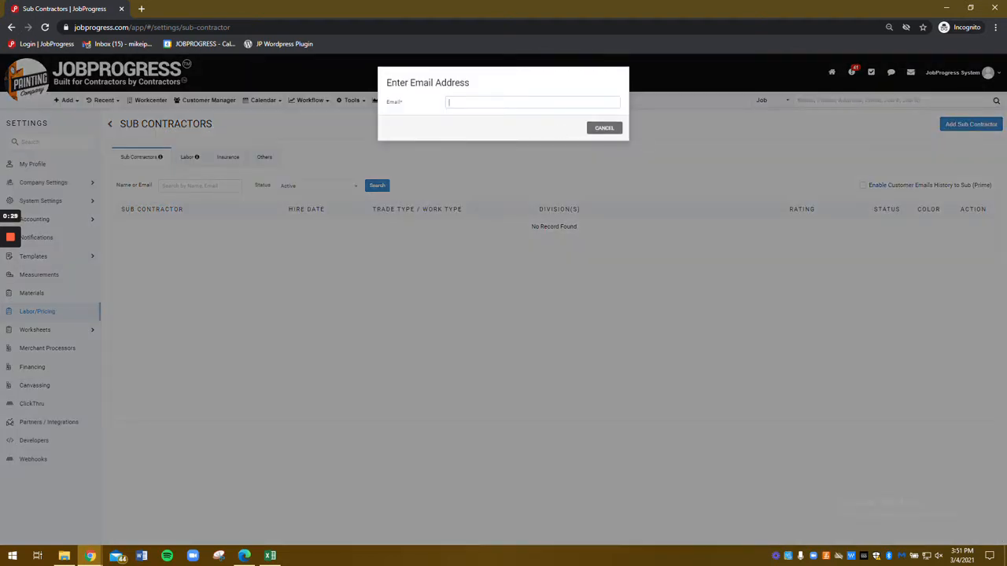
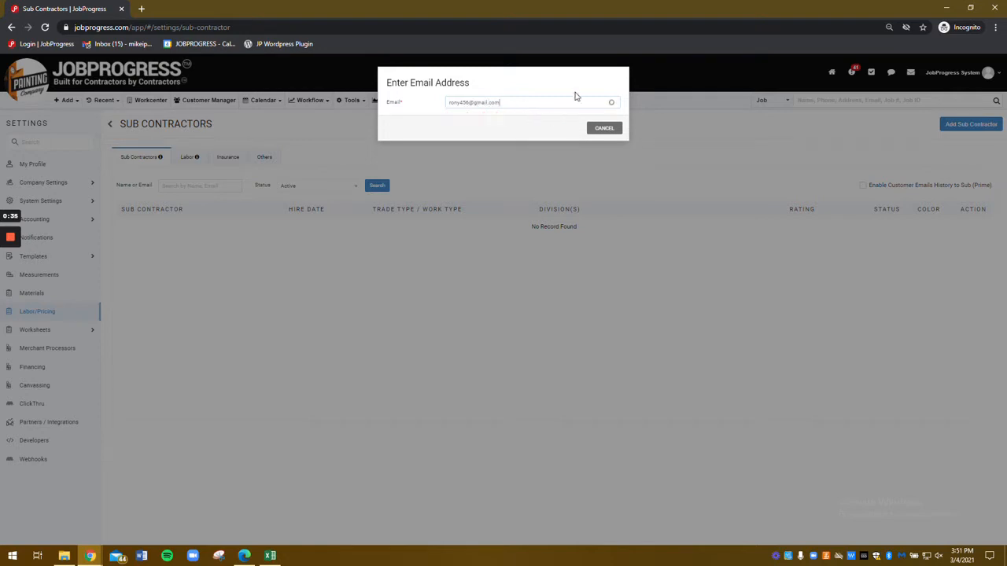
click(572, 133)
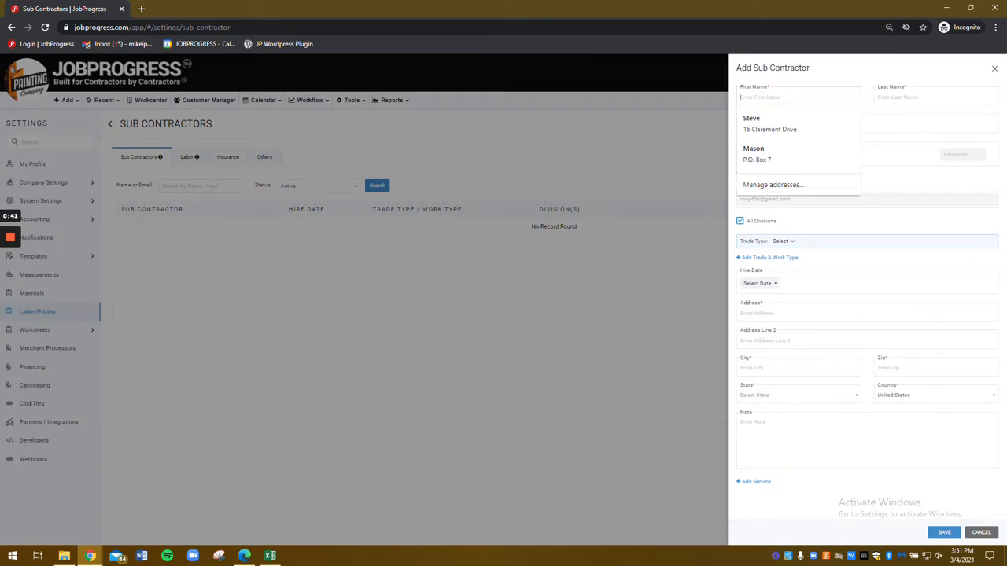
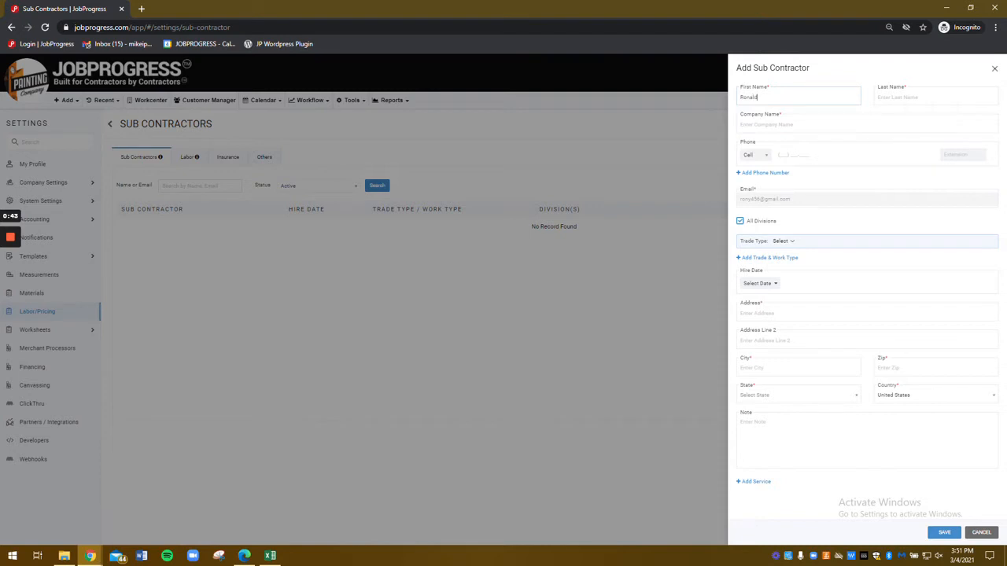
Step: Enter the subcontractor's first and last name, company 'Roofing Restorers and Remodeling', and cell phone number
key(Tab)
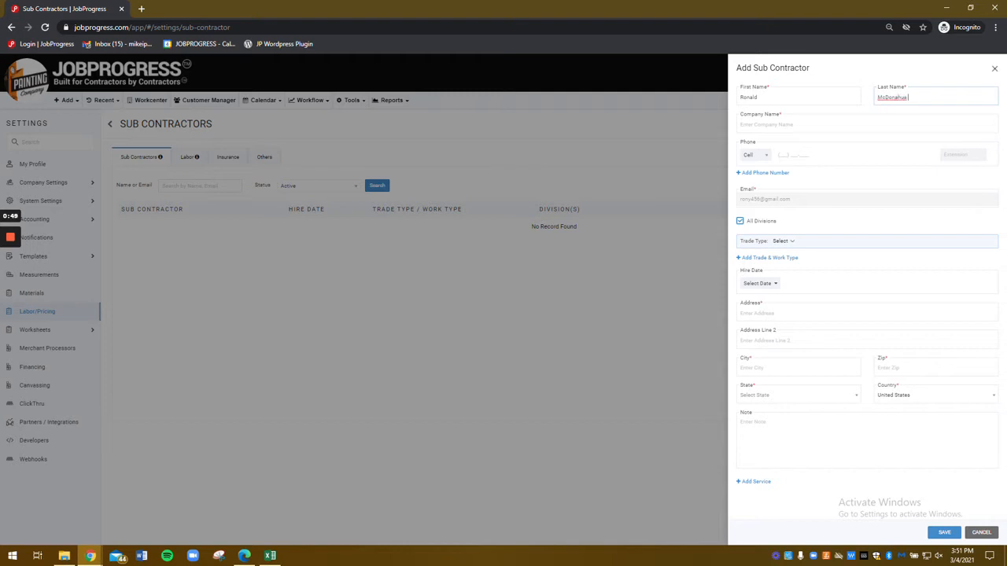
key(Tab)
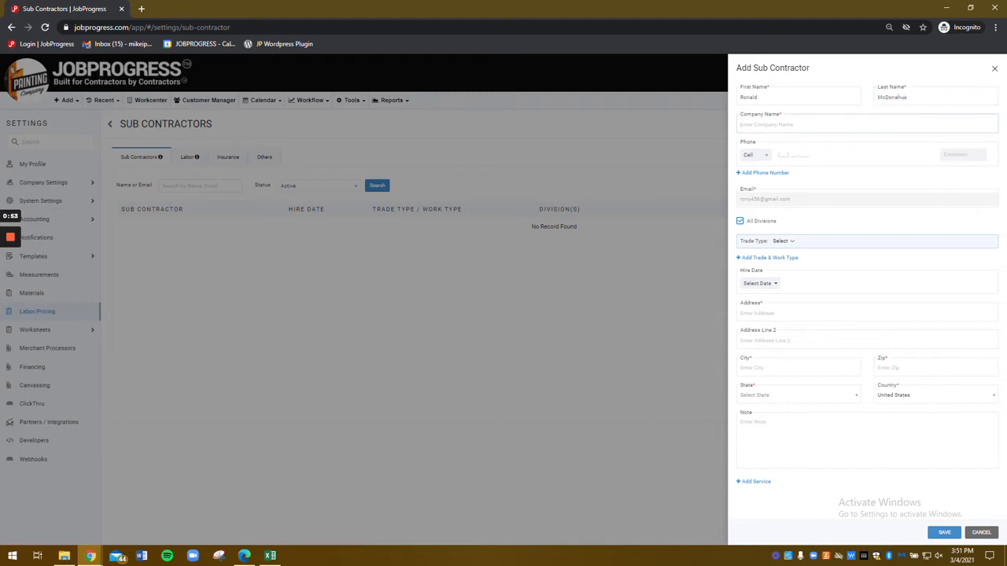
text(Roofing Restorers and Remodeling)
click(799, 154)
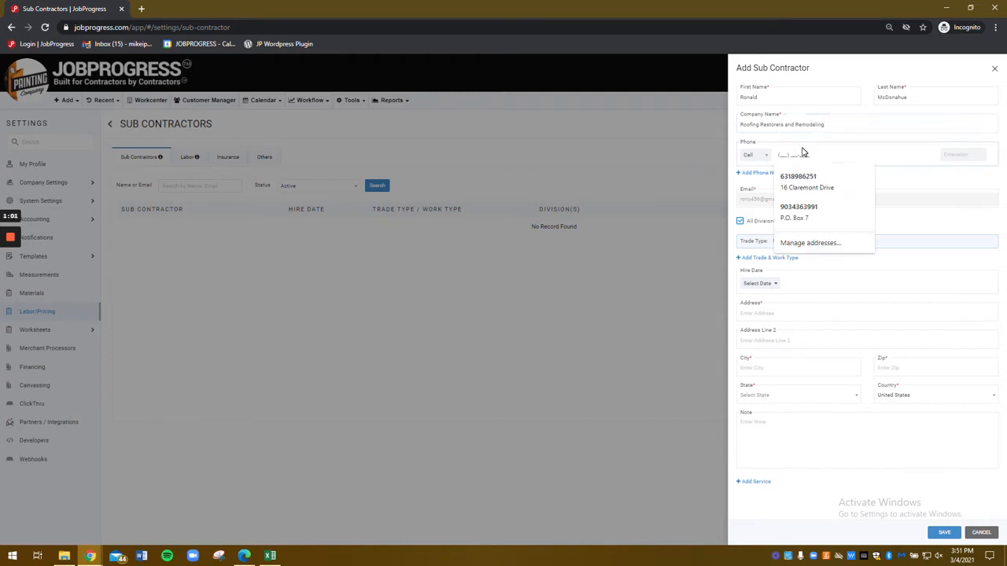
text(555) 444-5545)
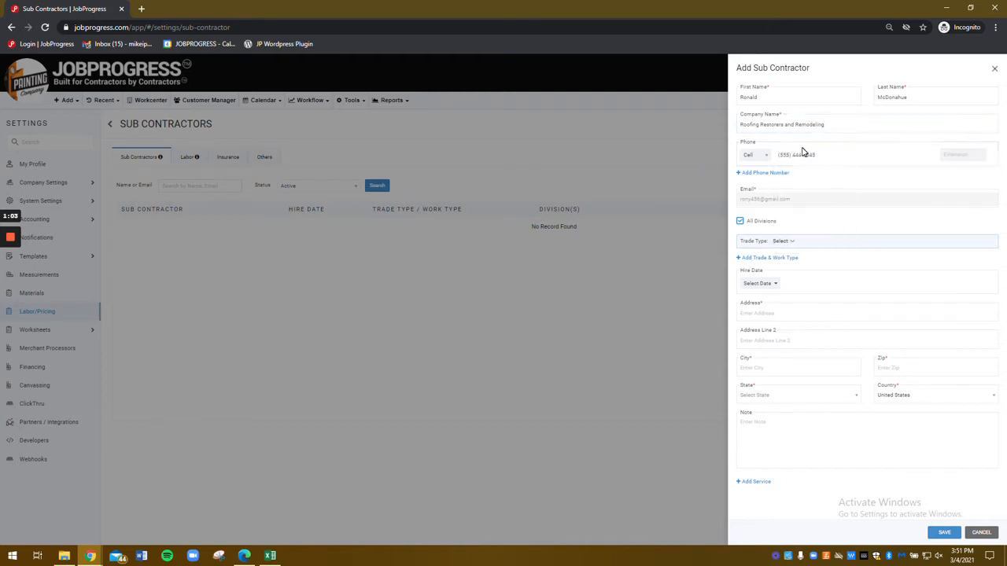
Step: Uncheck All Divisions and assign only the NJ Hudson Painting division
click(785, 243)
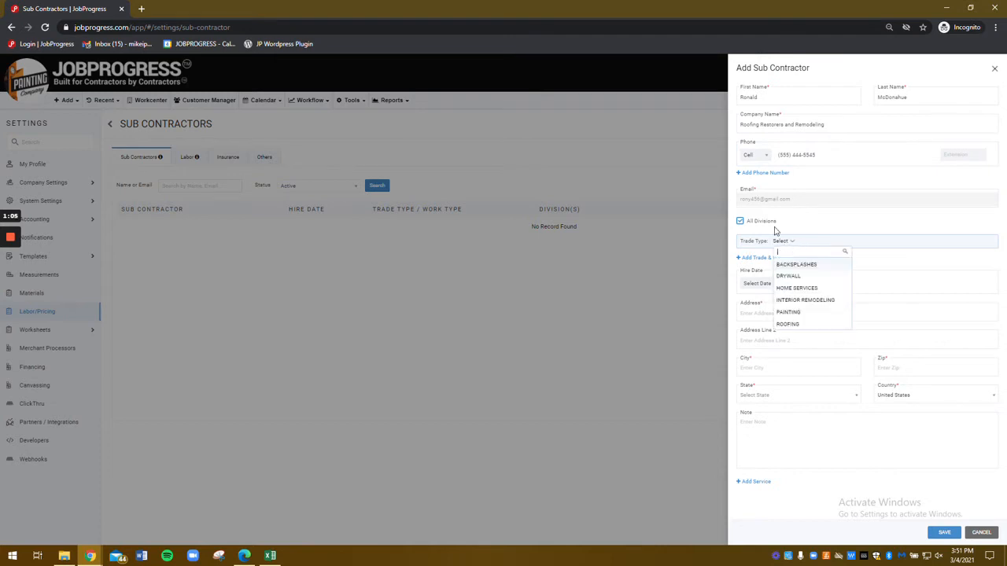
click(763, 223)
click(762, 247)
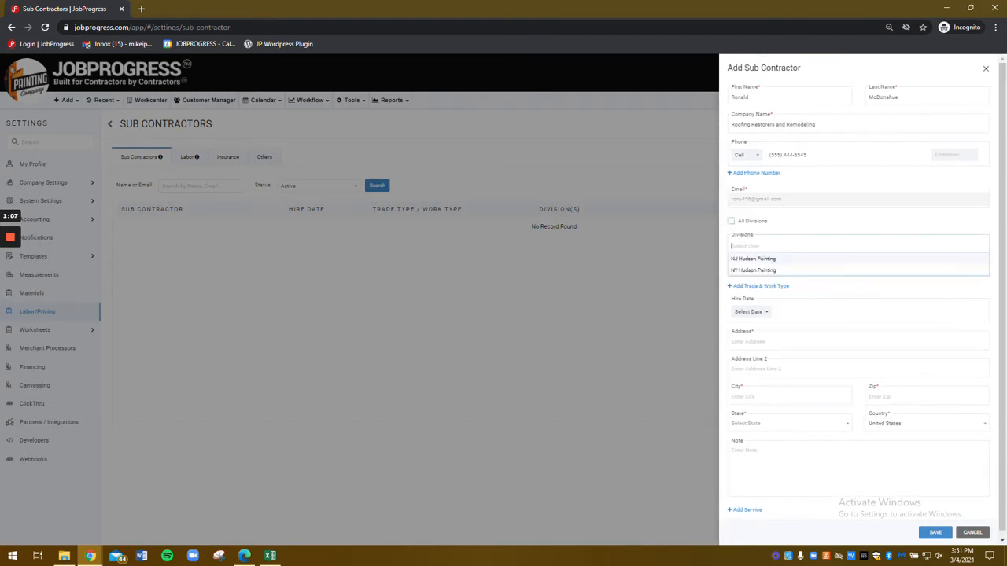
click(761, 260)
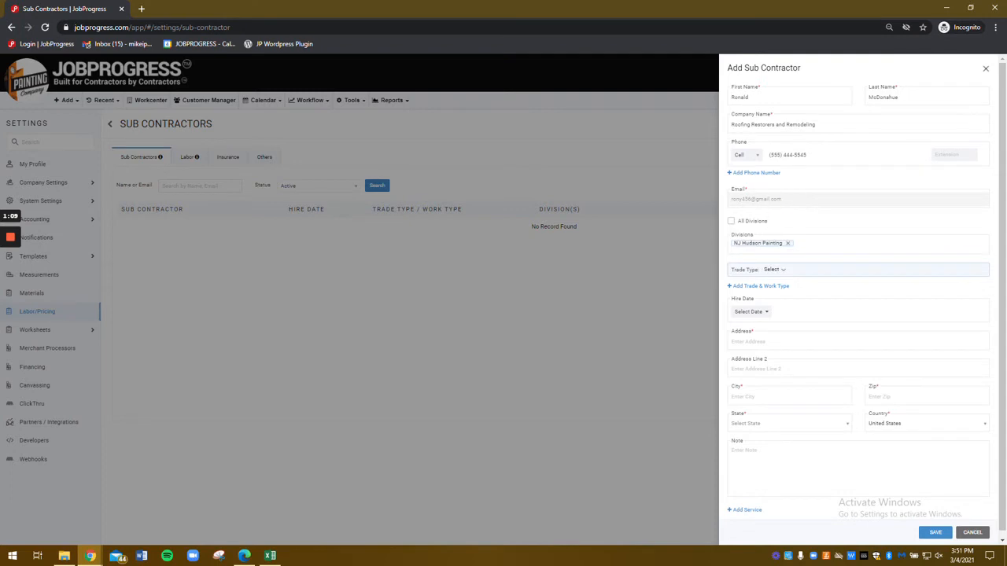
Step: Set trade type ROOFING, remove the extra trade row, and set hire date 03/24/2021
click(773, 271)
click(790, 353)
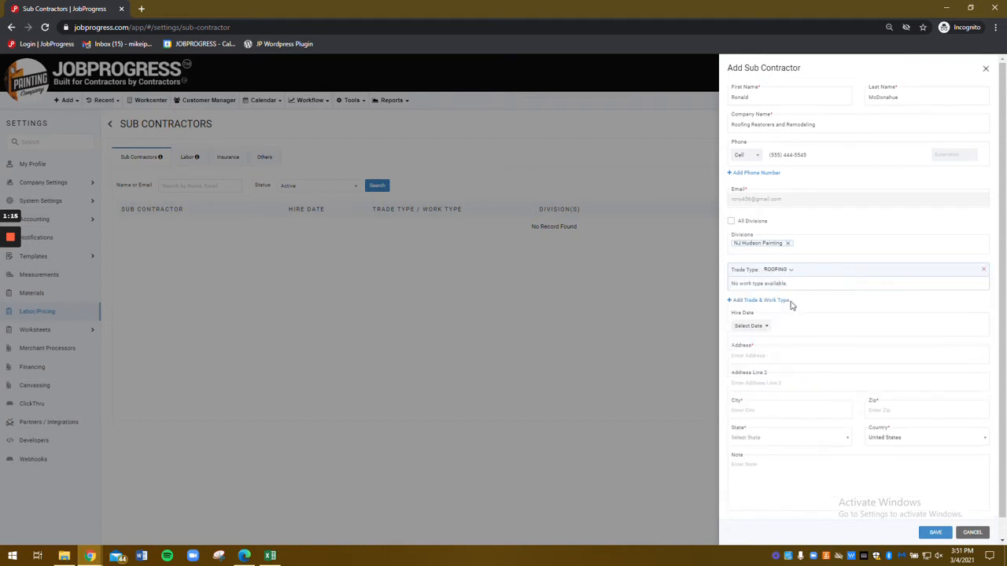
click(782, 302)
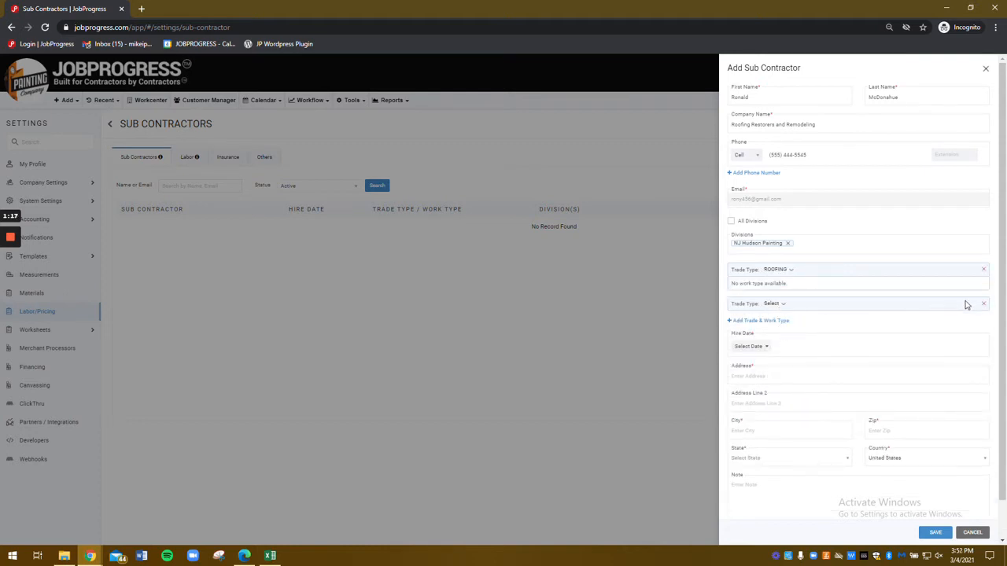
click(983, 305)
scroll(865, 313, down, 1)
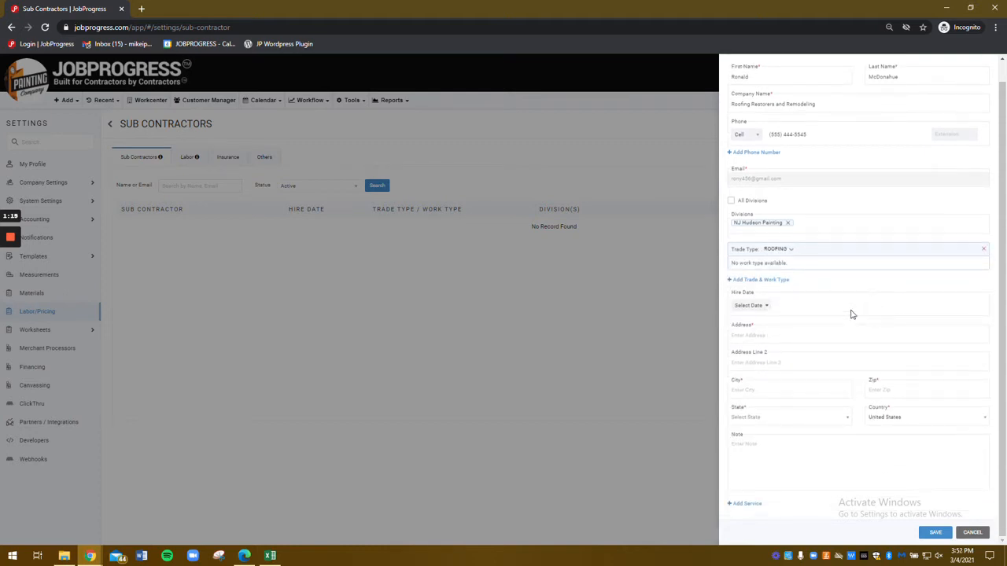
click(759, 306)
click(775, 385)
Step: Fill in the address from the suggested match for '123 main'
click(779, 331)
text(123 main)
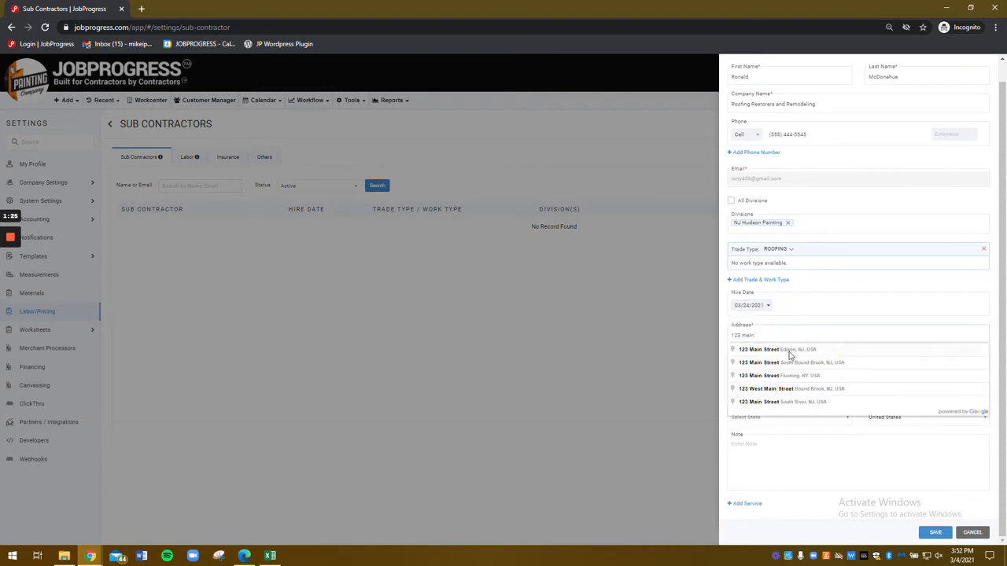
click(777, 349)
Step: Add a Tear Off and Install service priced at 95 per Square
click(745, 503)
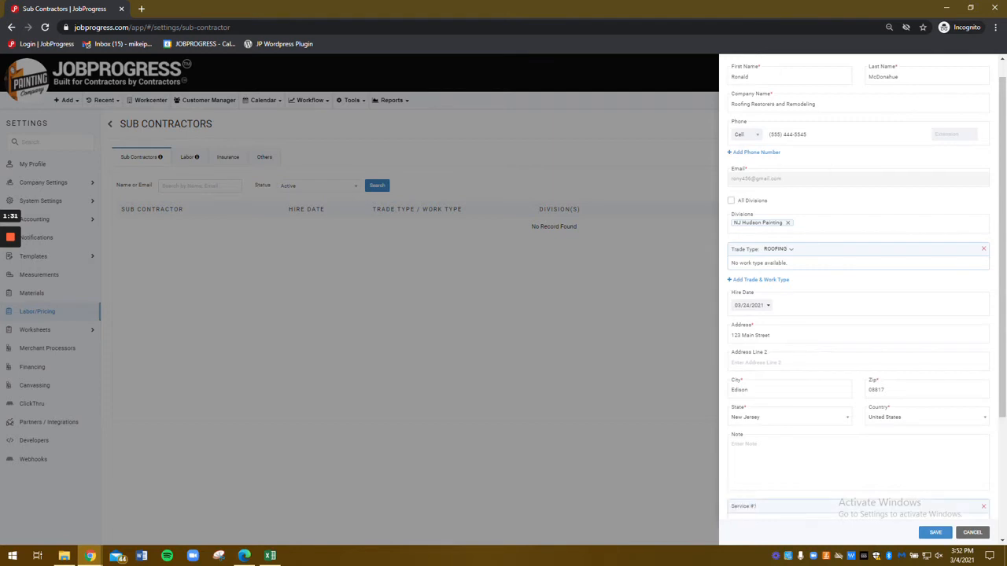
scroll(787, 370, down, 2)
click(826, 353)
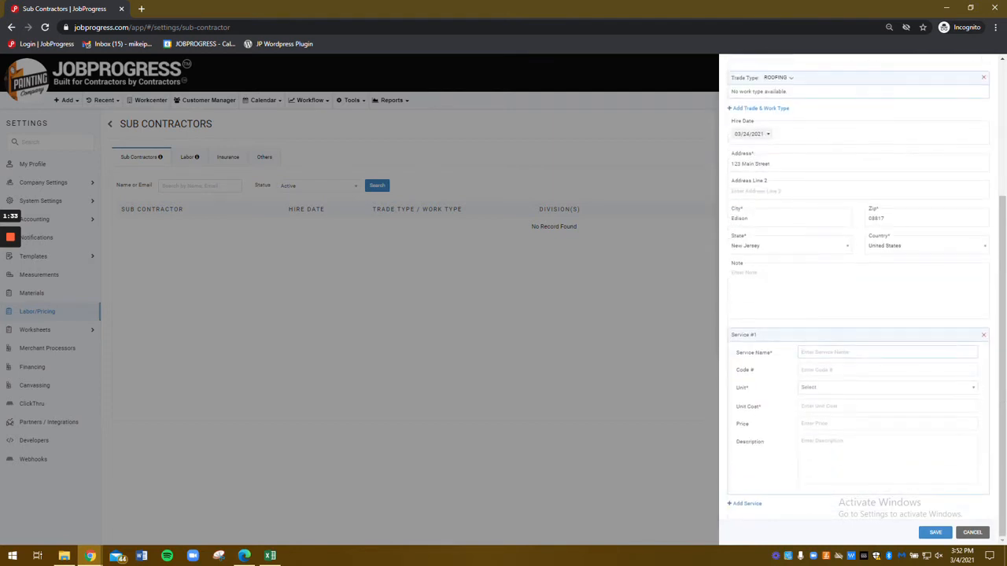
text(Tile)
click(826, 388)
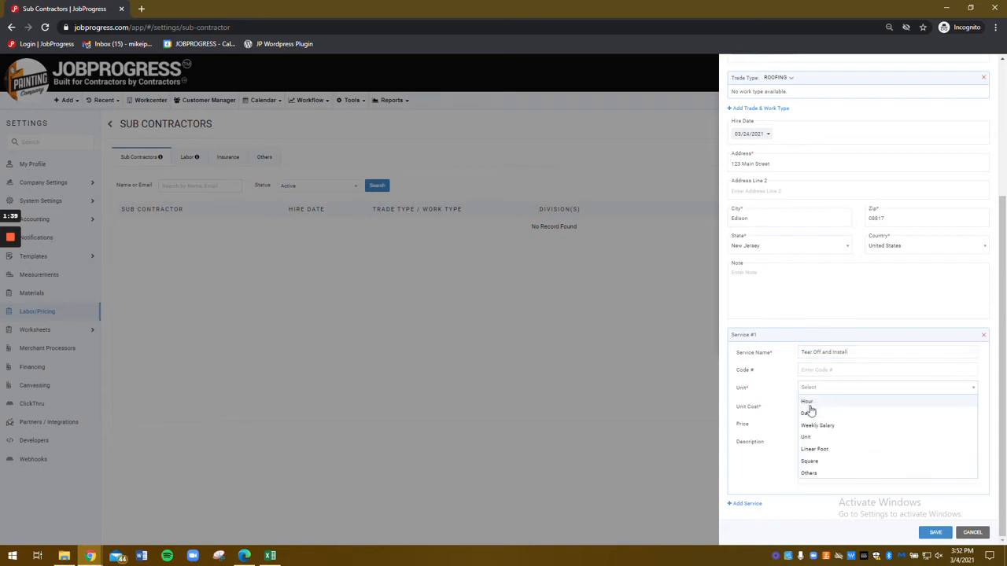
click(818, 461)
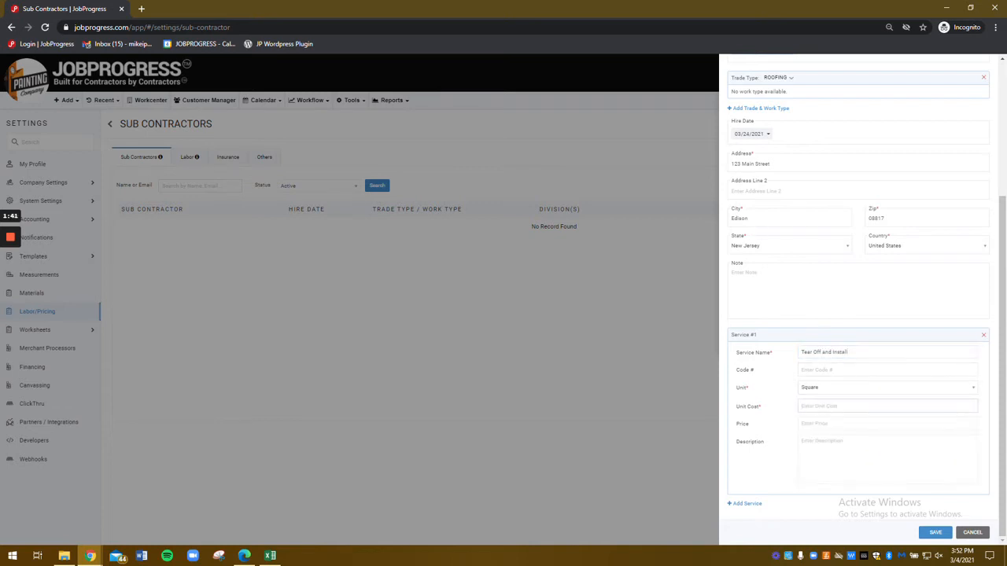
text(95)
key(Tab)
key(Tab)
key(Tab)
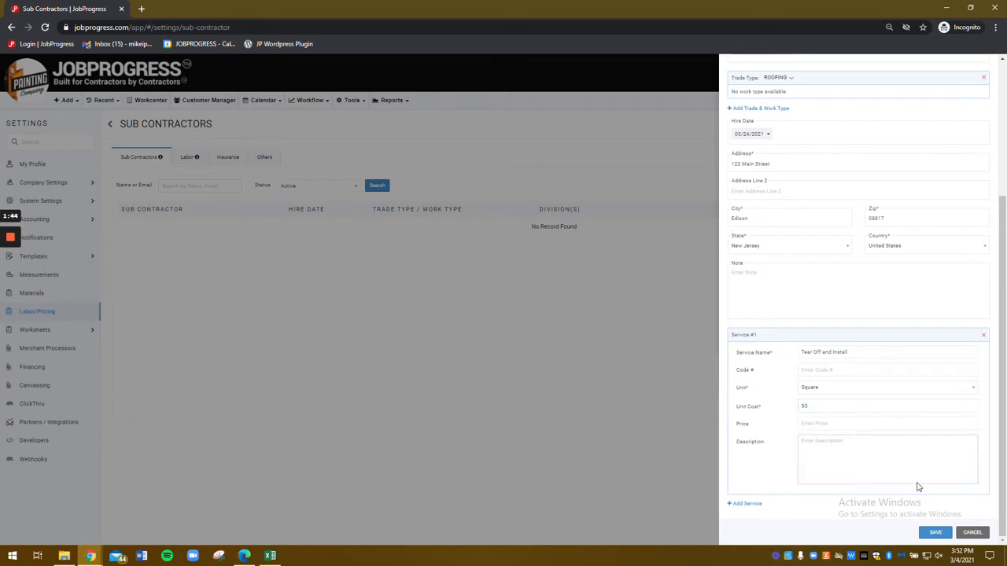
Step: Save the subcontractor, rate them five stars, and begin uploading a file to their Documents & Files
click(931, 532)
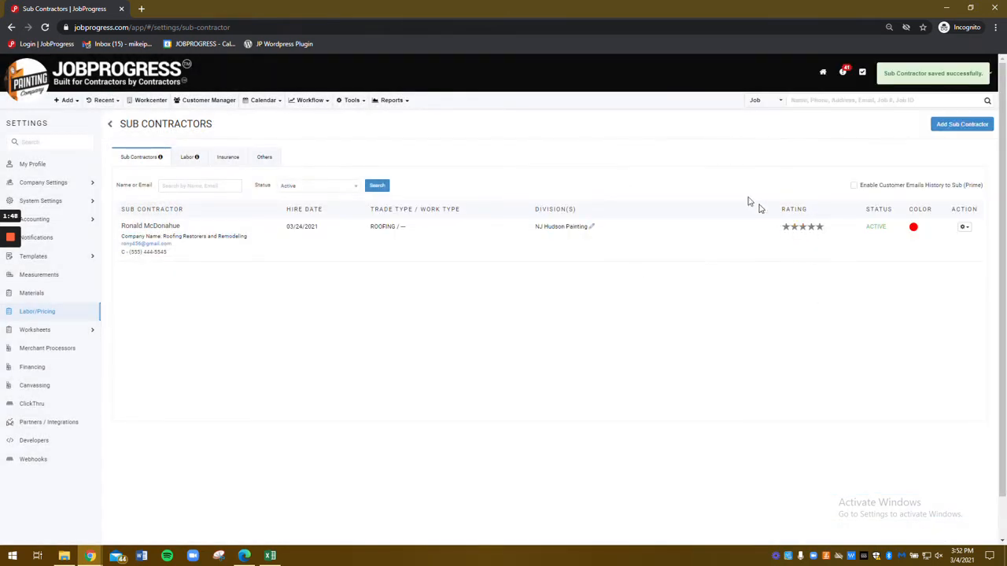
click(822, 228)
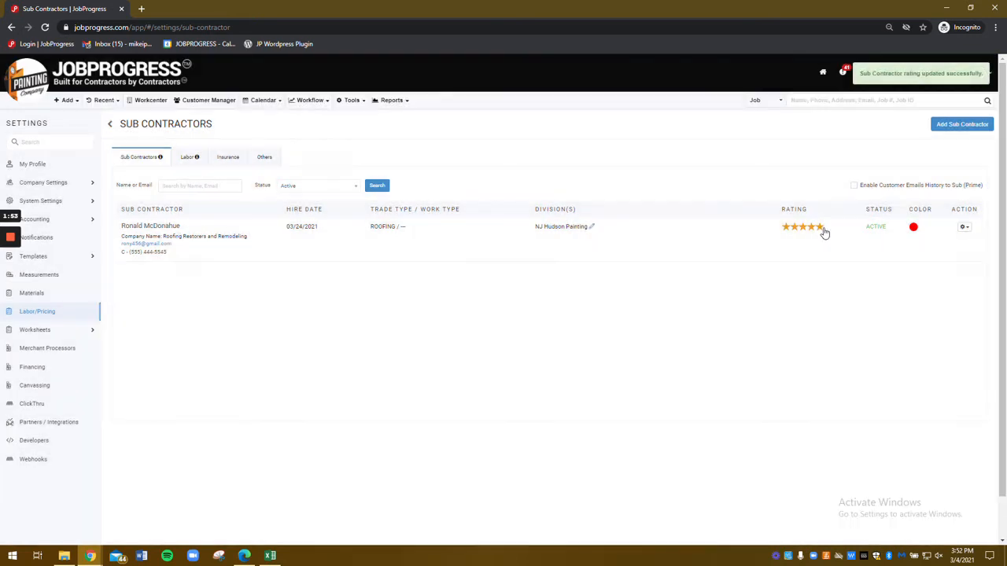
click(964, 229)
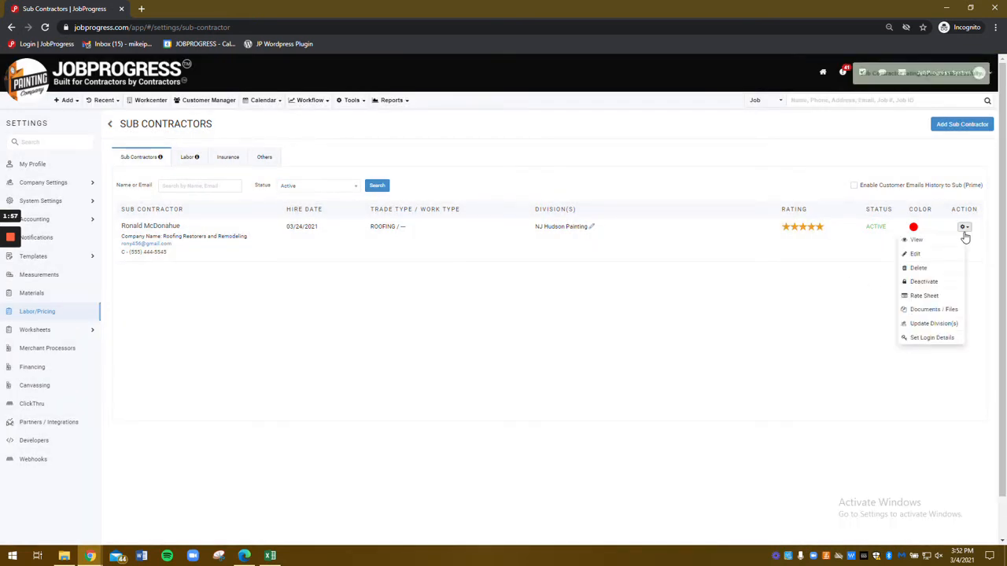
click(934, 309)
click(565, 179)
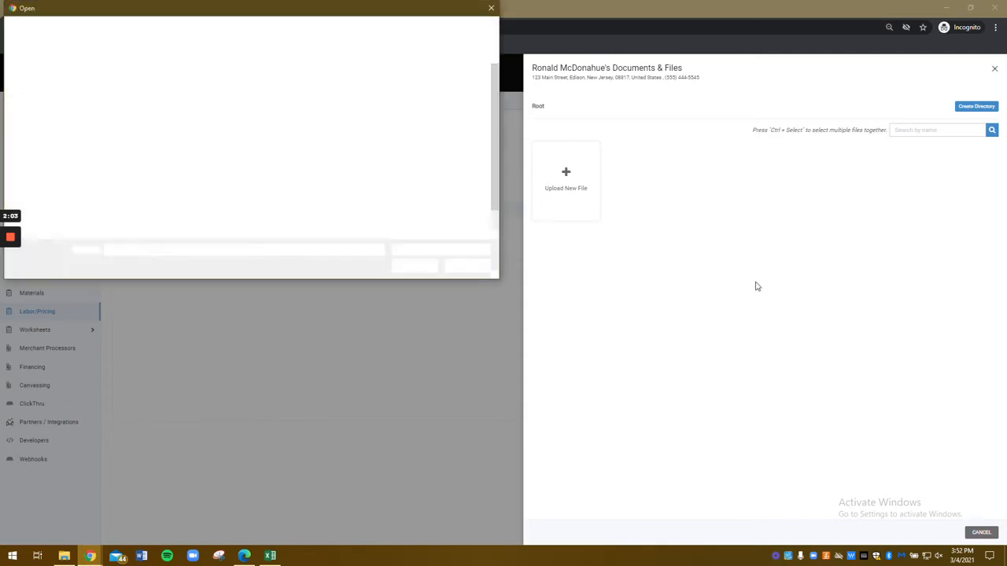
Step: Upload ContentServer_(1).pdf from the Documents folder
scroll(22, 68, up, 2)
click(53, 63)
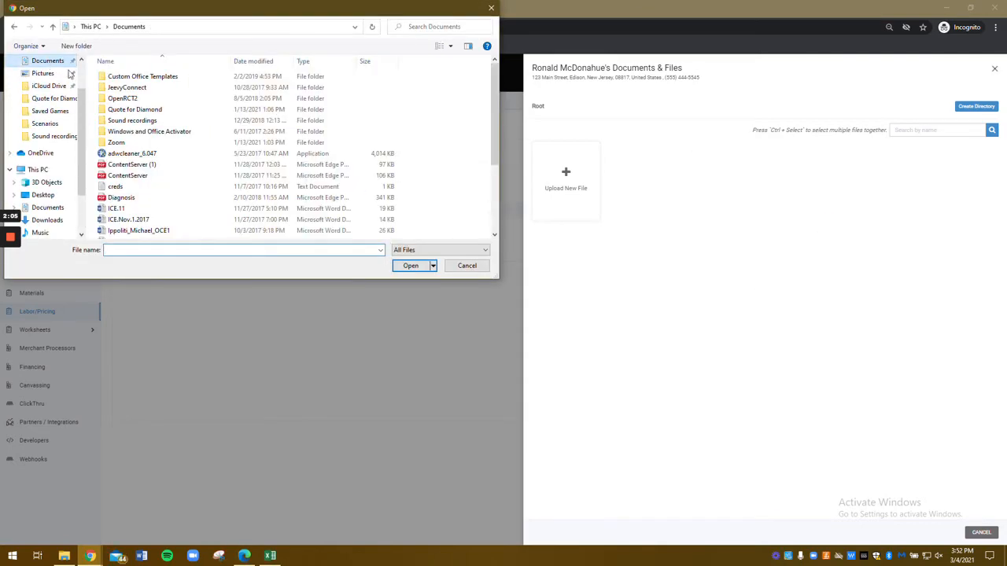
double_click(147, 167)
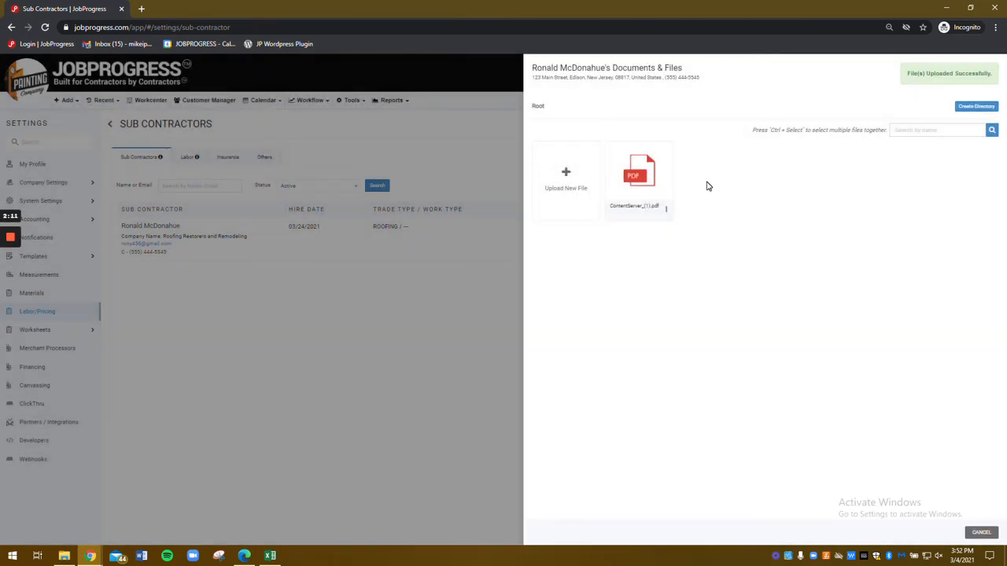
Step: Set the uploaded PDF to expire on 04/15/2021 with description 'test' and save it
click(665, 209)
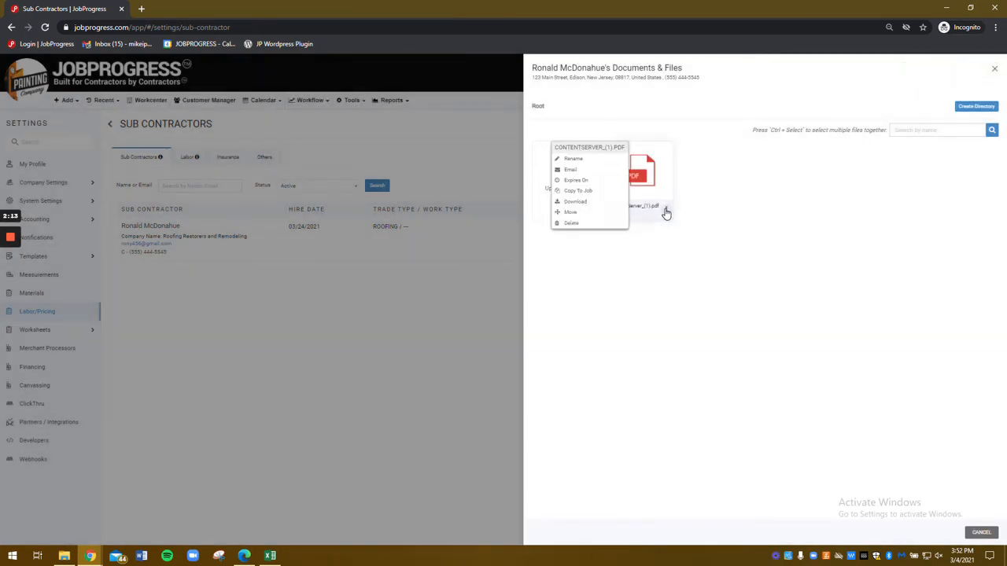
click(580, 180)
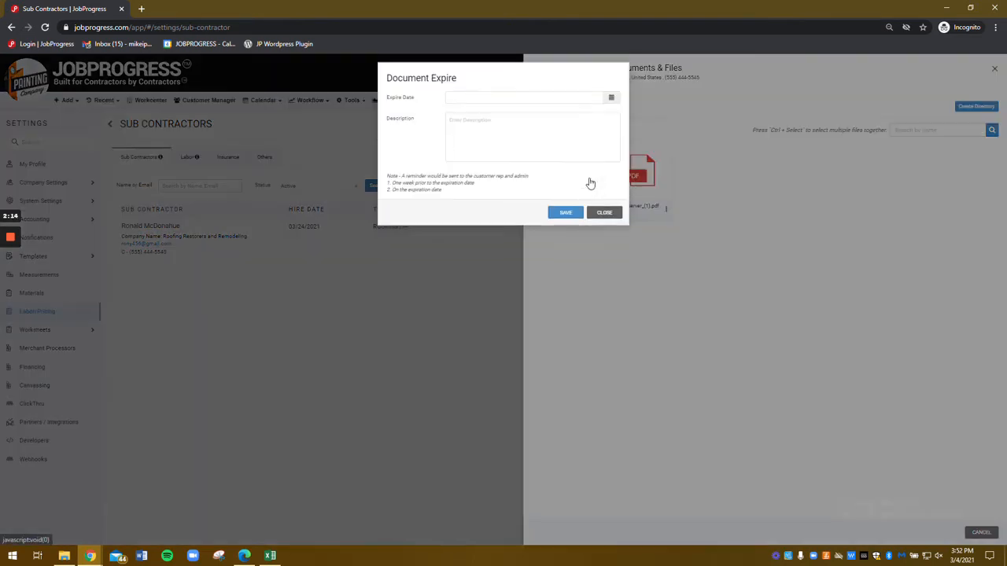
click(611, 102)
click(522, 118)
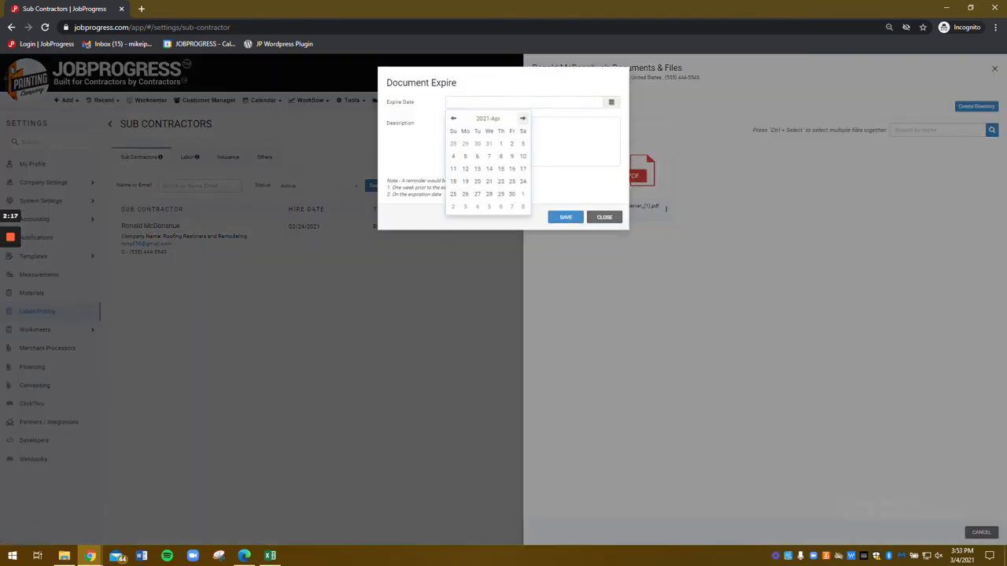
click(501, 169)
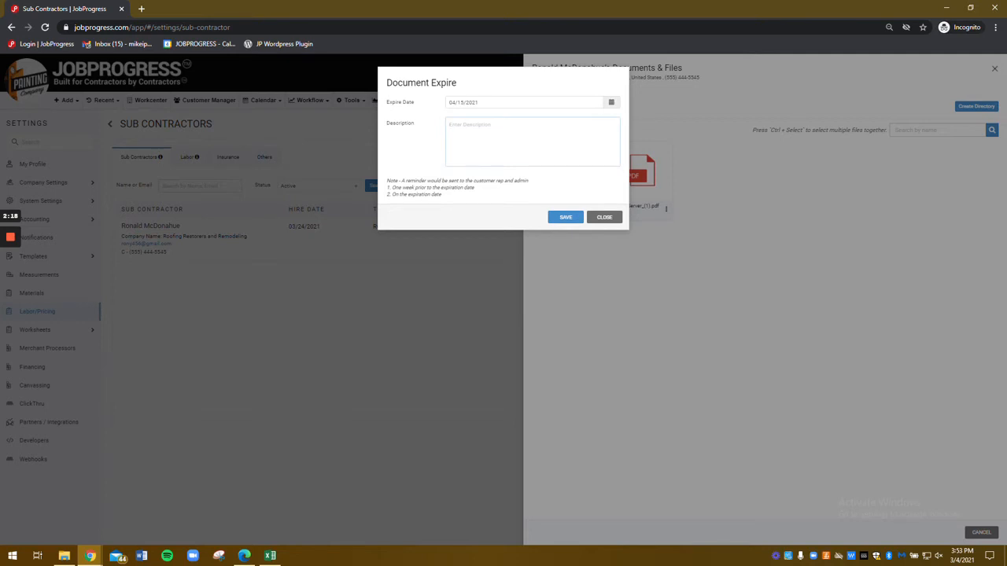
text(test)
drag(476, 191, 440, 203)
click(468, 207)
click(570, 219)
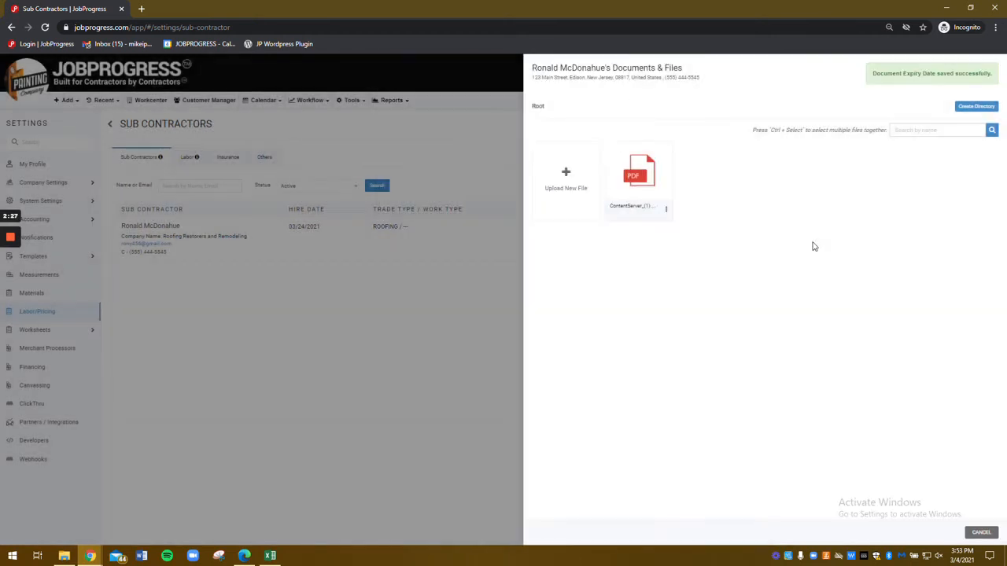
Step: Close the files panel, switch to the empty Labor list, and show its Import List options
click(981, 533)
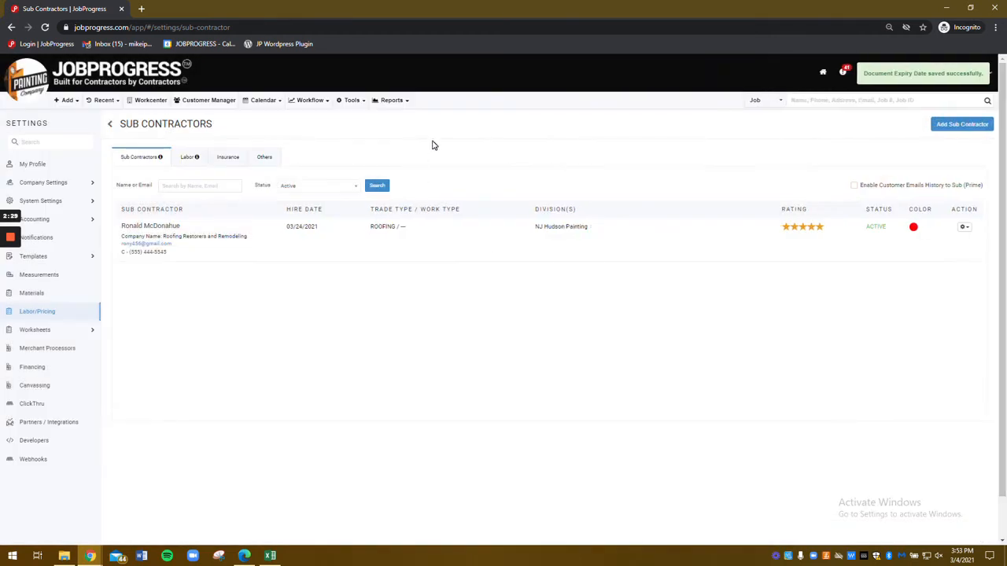
click(187, 157)
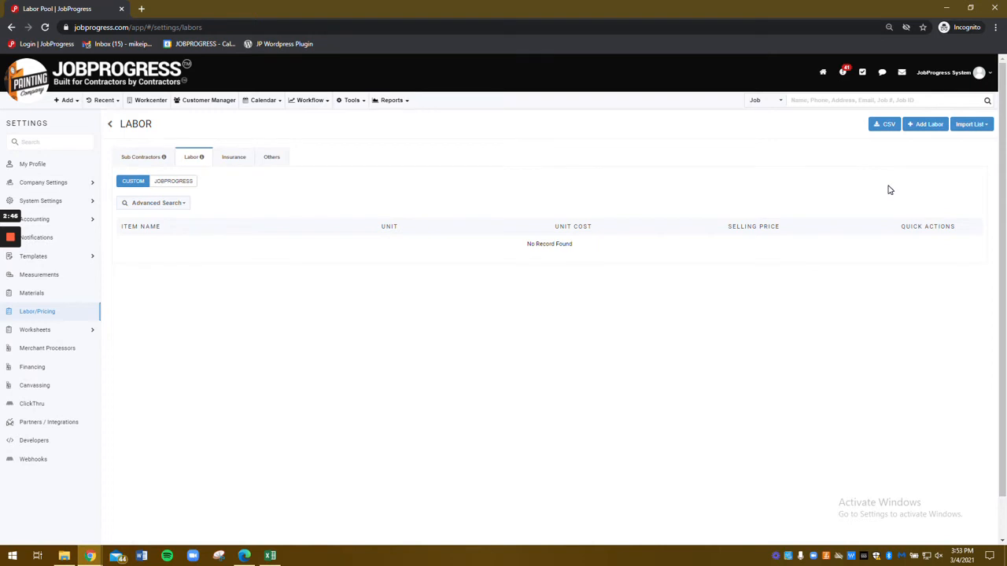
click(979, 125)
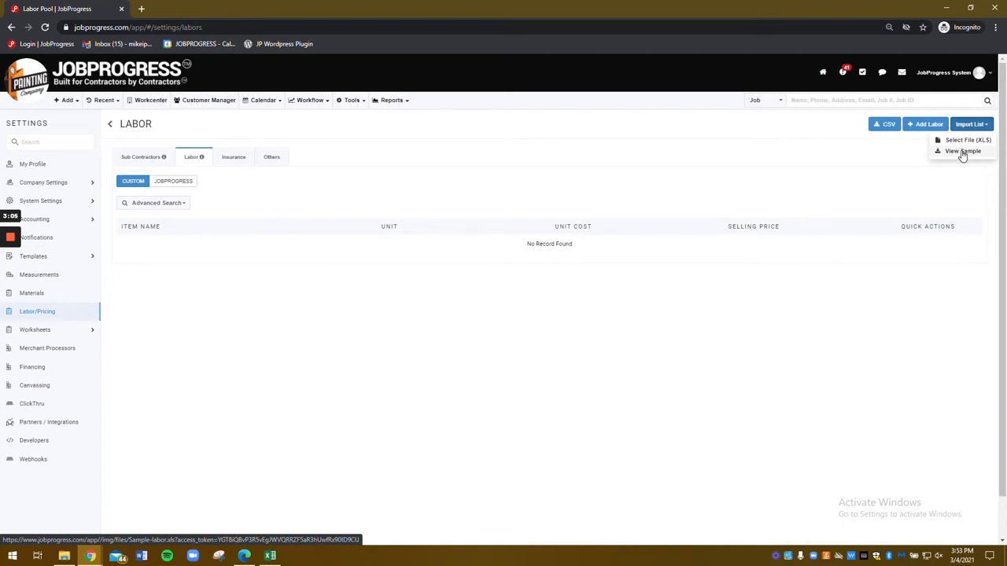
Step: Download Sample-labor (1).xls, open it in Excel with editing enabled, then minimize Excel
click(961, 151)
click(71, 532)
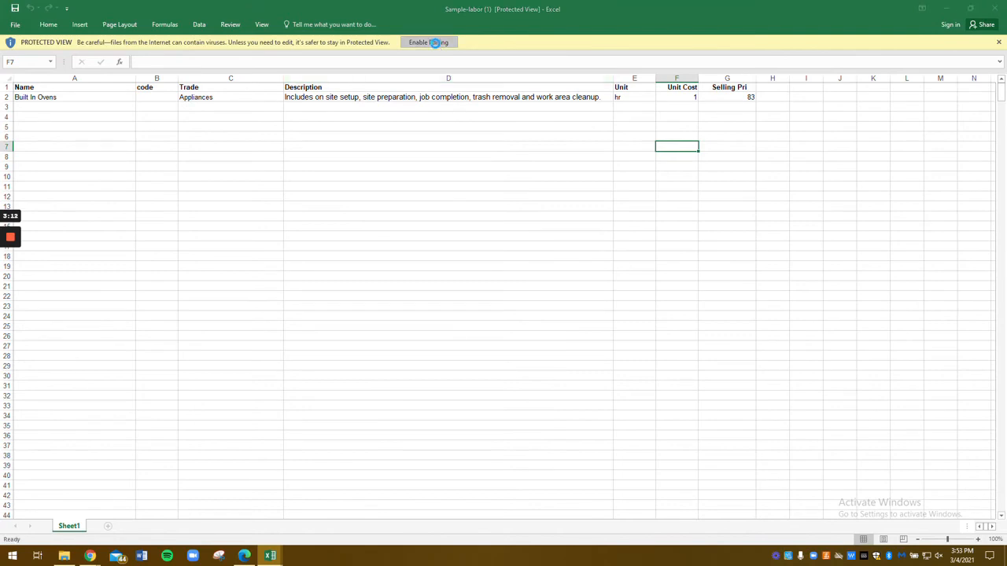
click(435, 42)
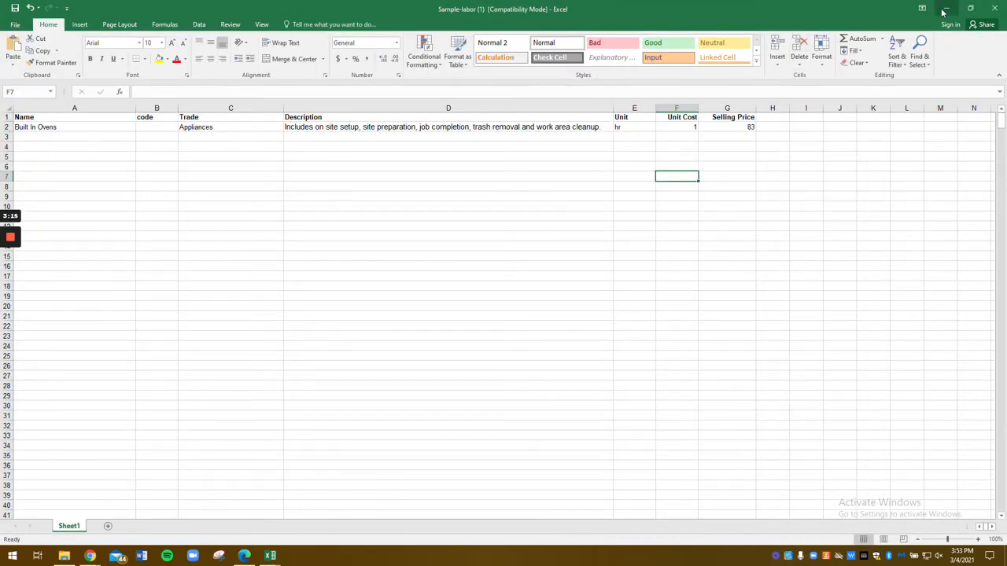
click(945, 9)
click(947, 8)
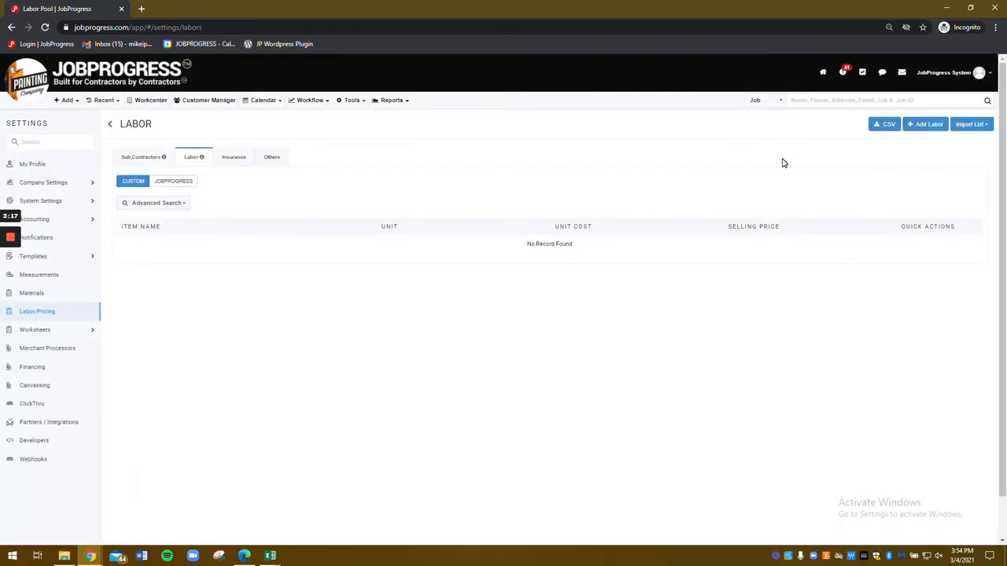
Step: Enter labor item REMOVE AND REPLACE: unit SQ, cost 110, price 115, roof tear-off description
click(920, 126)
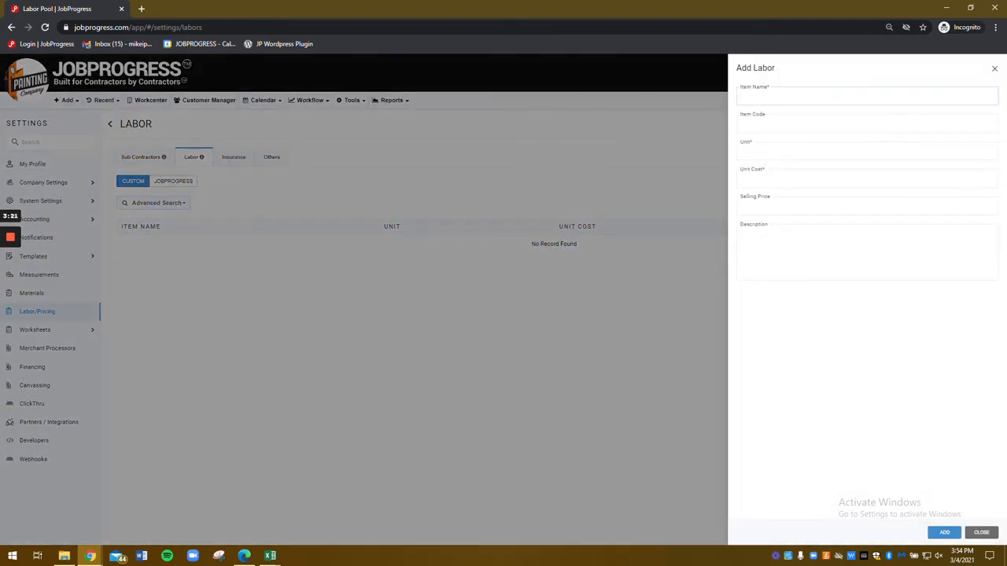
text(REMOVE AND REPLACE)
key(Tab)
key(Tab)
text(SQ)
key(Tab)
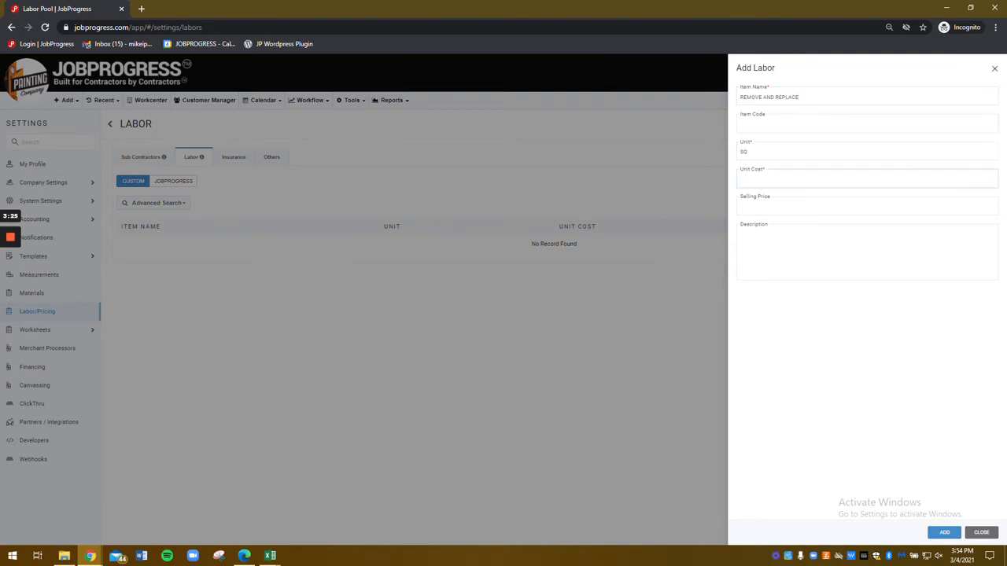
key(Tab)
text(115)
key(Tab)
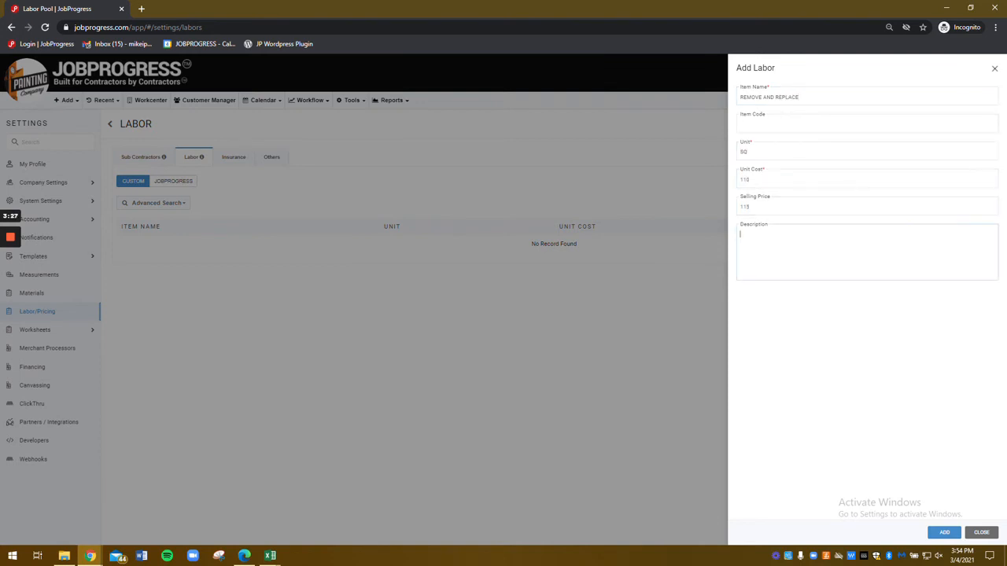
text(TEST)
key(BackSpace)
key(BackSpace)
text(f and replacement of existing roof system.)
Step: Save the REMOVE AND REPLACE labor item and go to the Others pricing list
click(944, 532)
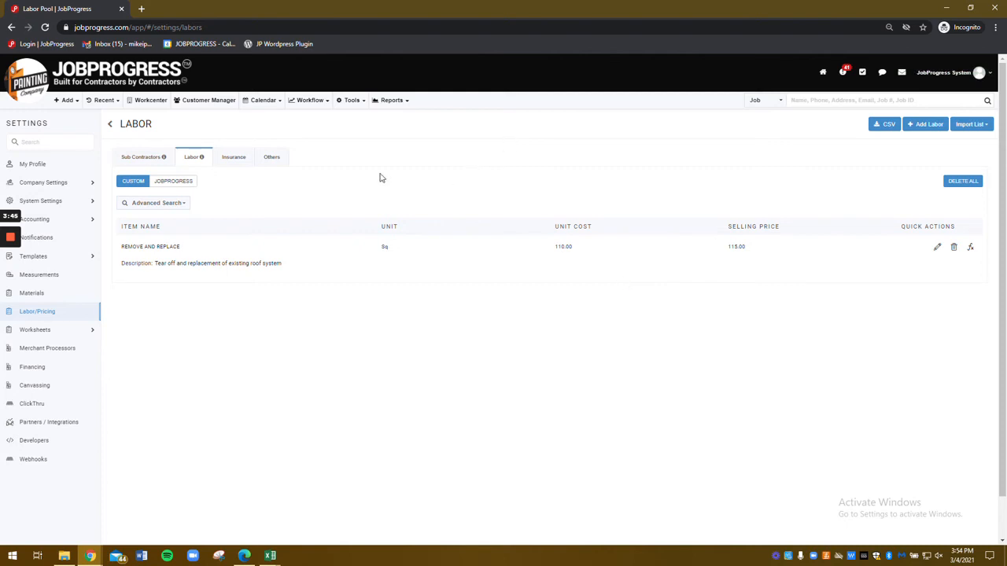
click(271, 160)
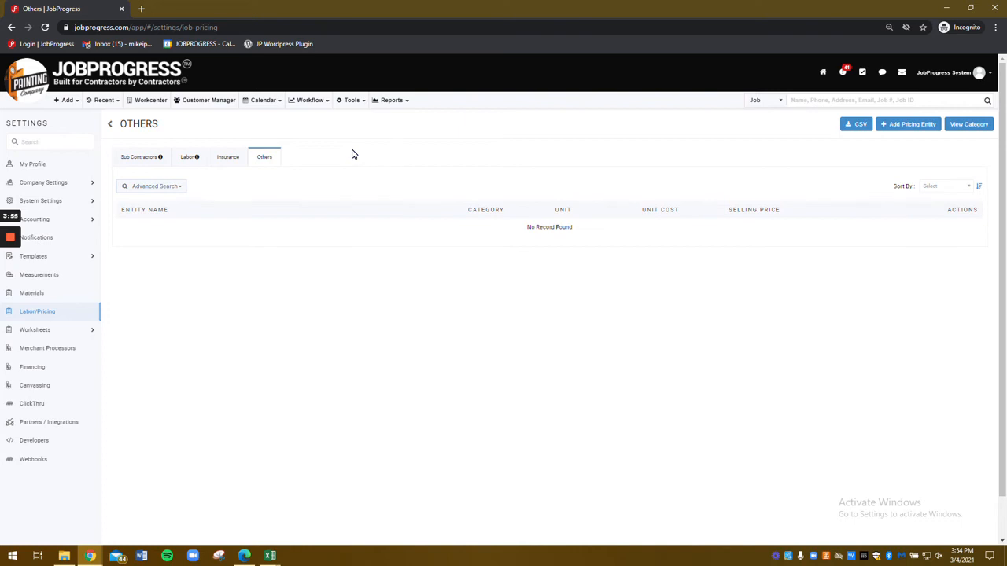
Step: Create a misc pricing category named PERMITS, then close the category list
click(977, 133)
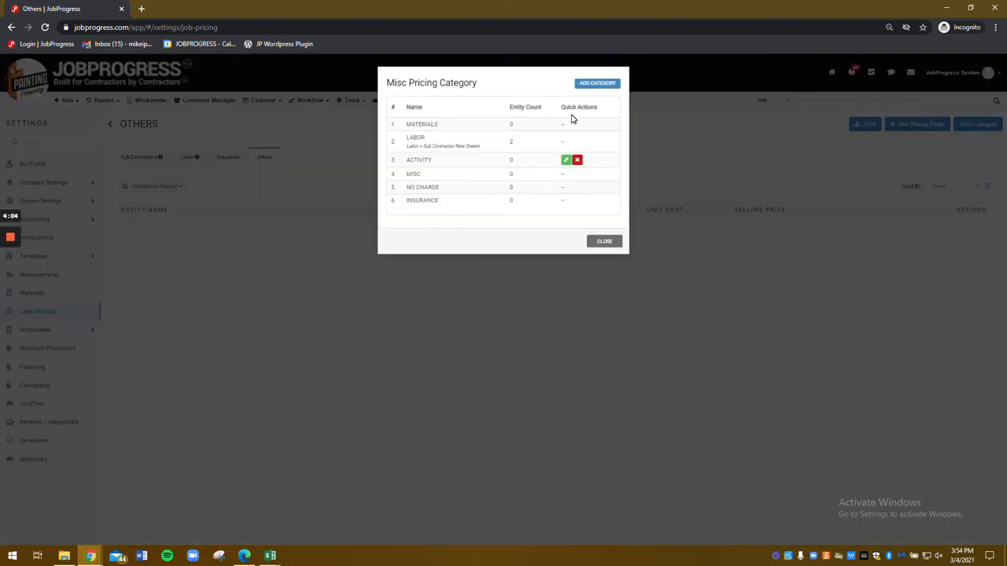
click(597, 85)
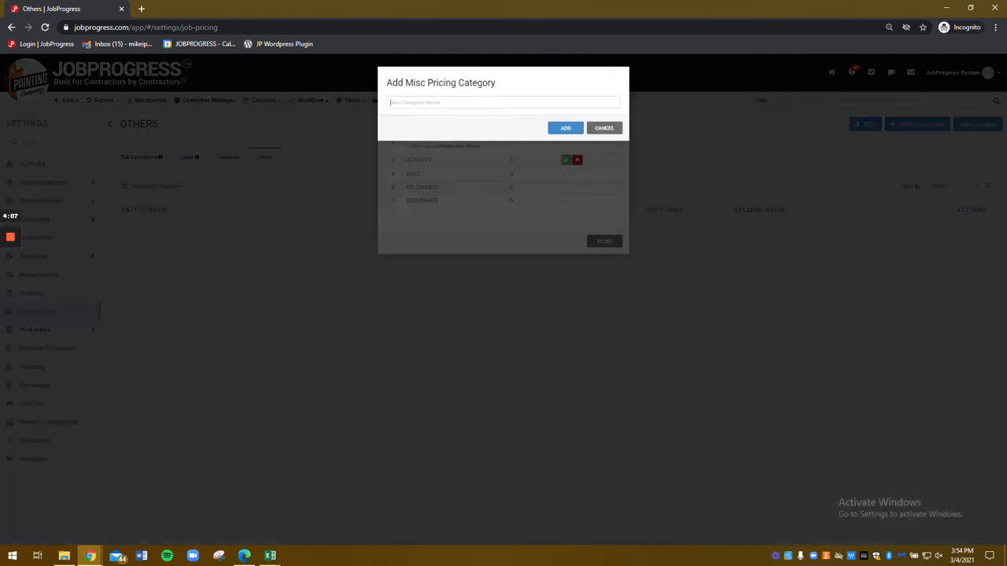
text(PERMITS)
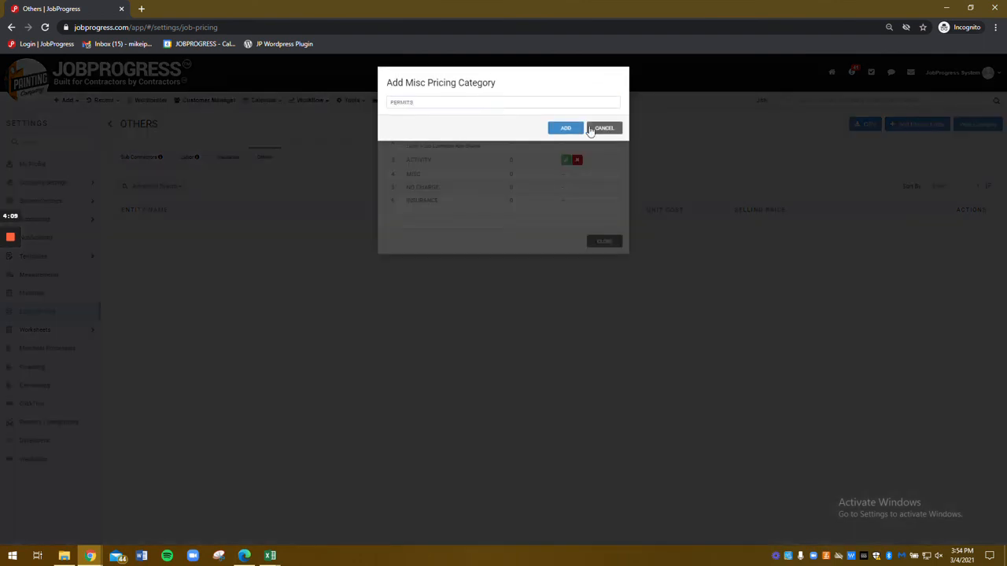
click(570, 128)
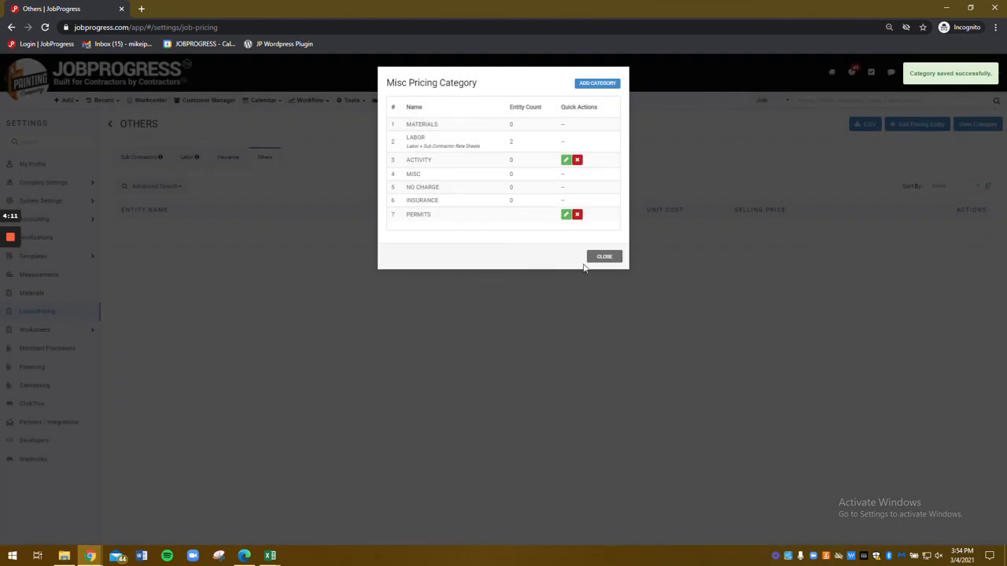
click(602, 257)
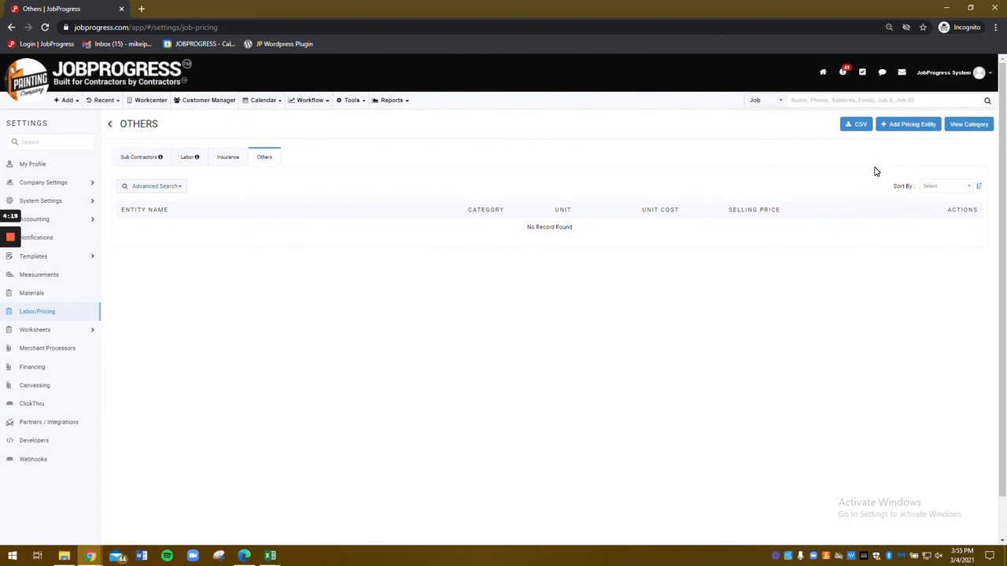
Step: Add pricing entity NJ ROOF PERMIT in the PERMITS category, unit Ea, unit cost 250
click(906, 126)
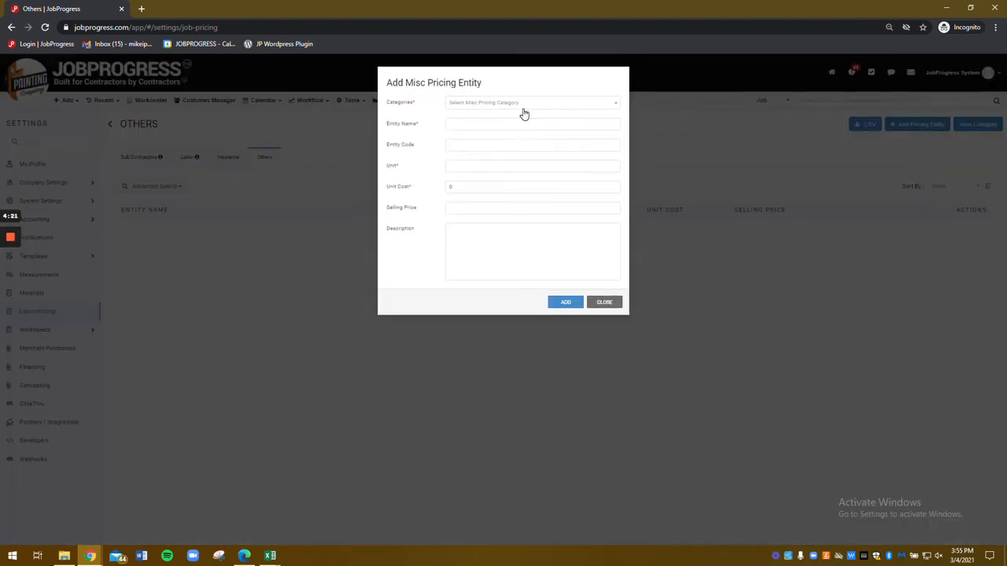
click(520, 102)
click(462, 166)
text(NJ ROOF PERMIT)
click(577, 305)
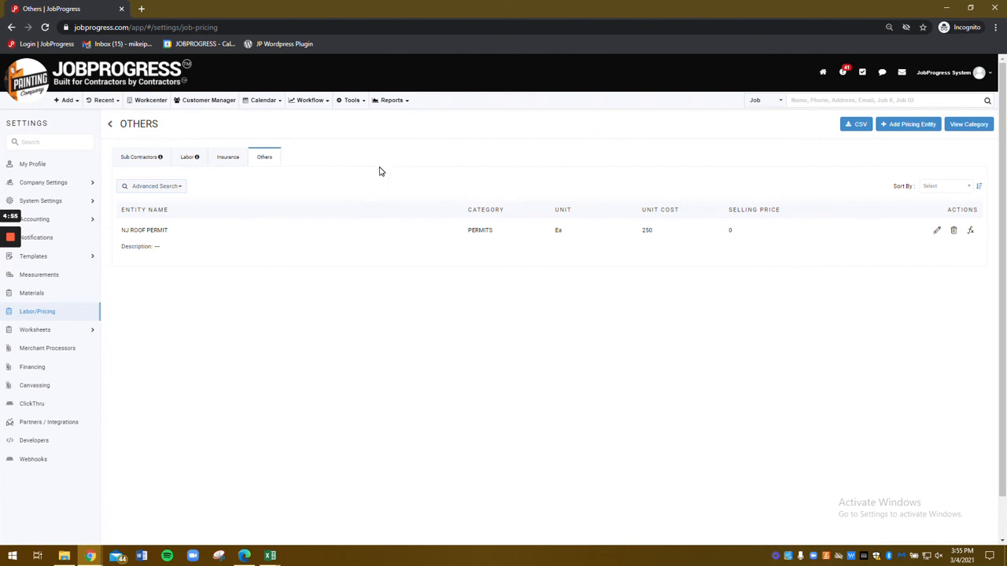
mouse_move(13, 239)
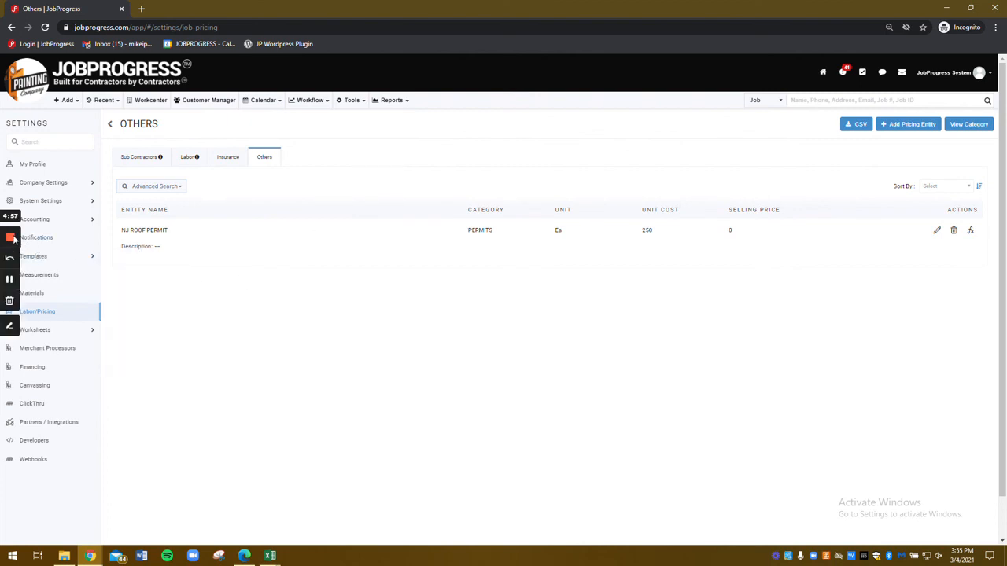